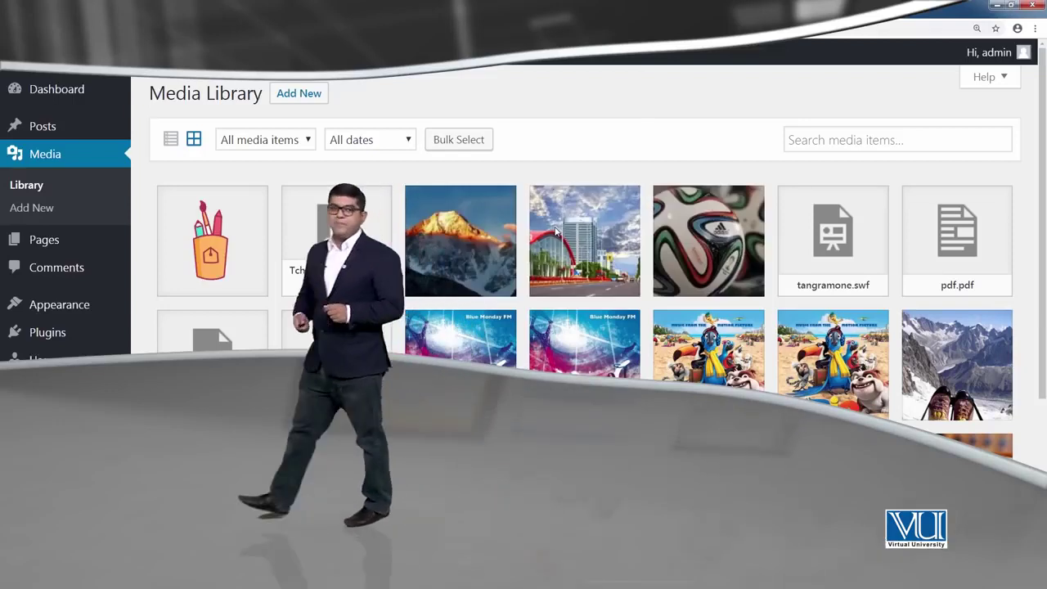
Step: Open the pakistan.jpg attachment details from the Media Library grid
left_click(596, 265)
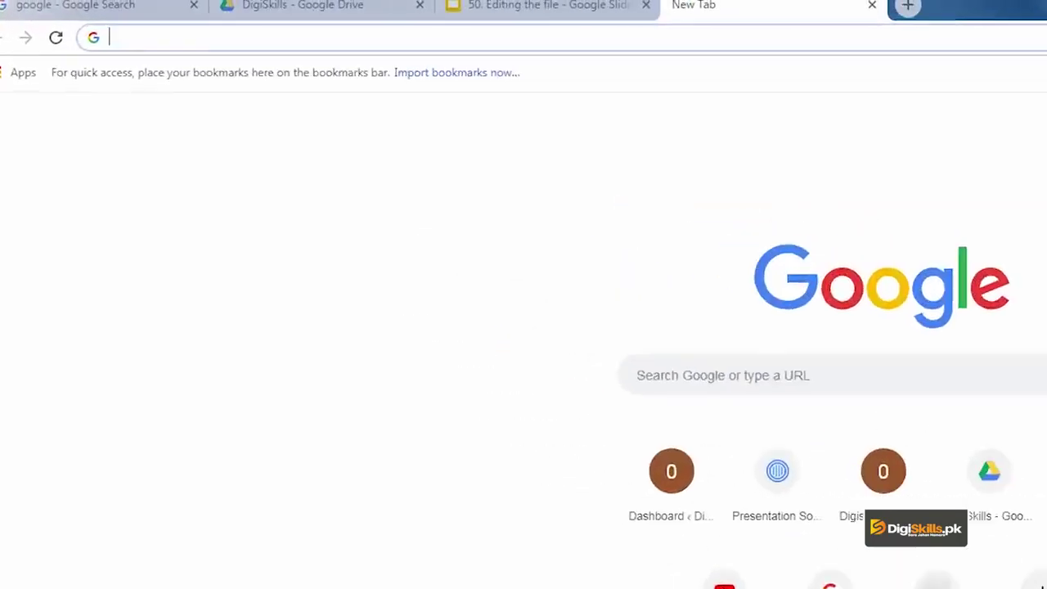
Step: Log in to wp-admin as the admin with Remember Me checked, then open Media > Library
type("d")
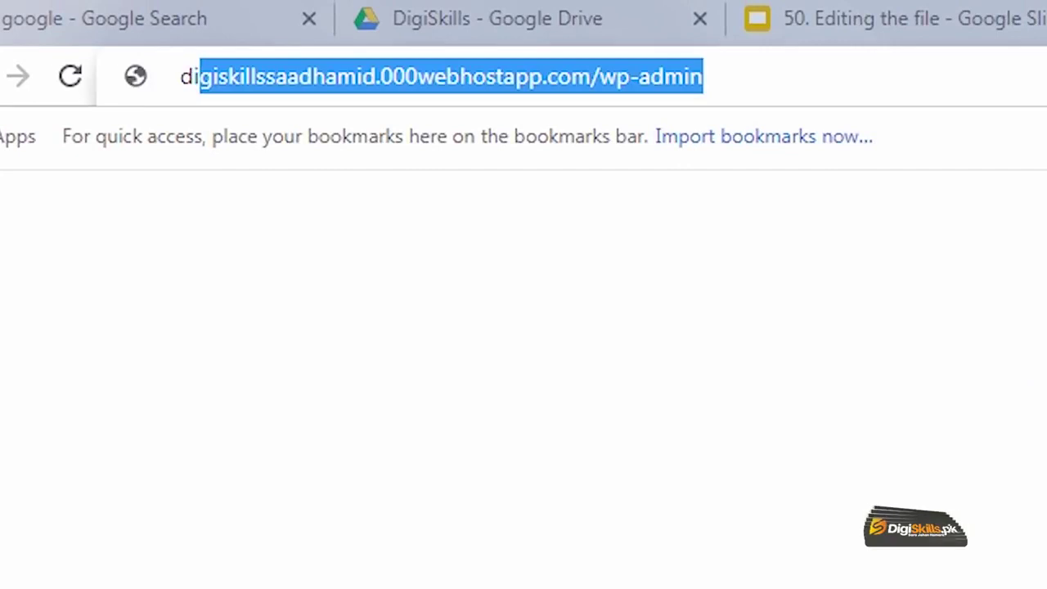
key("Return")
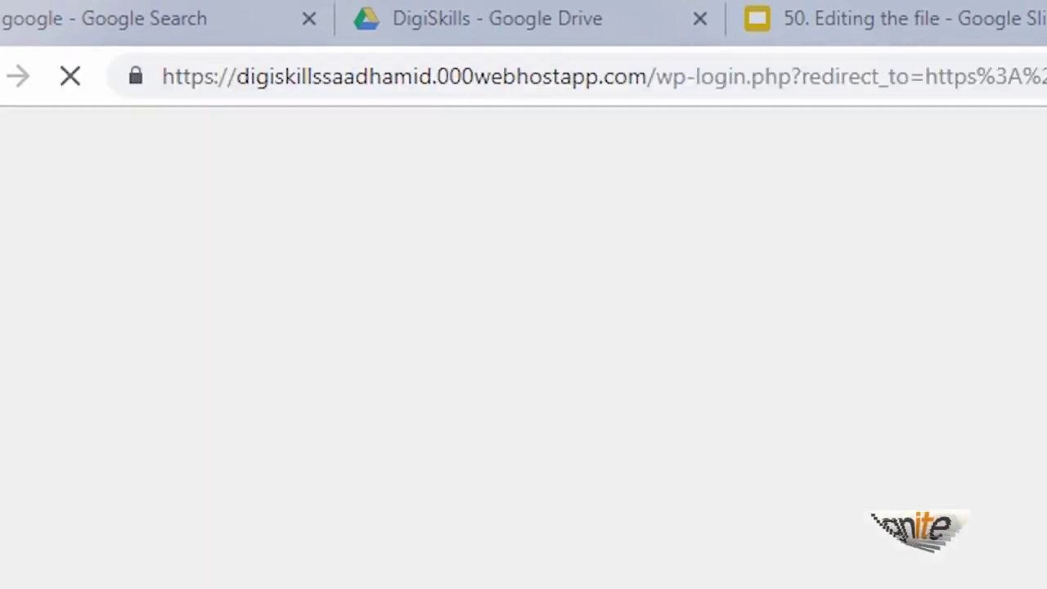
left_click(565, 374)
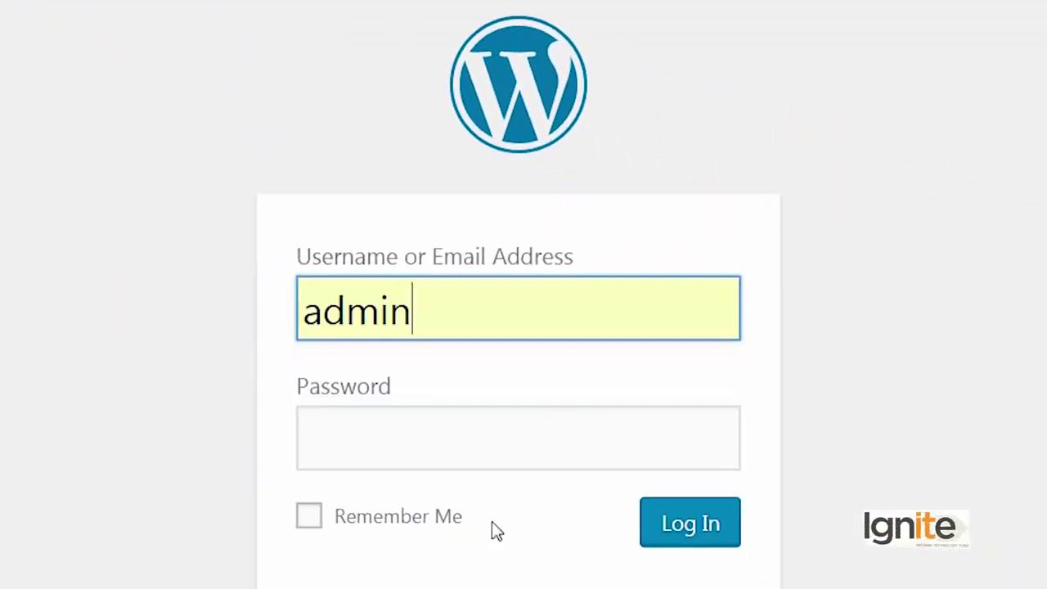
left_click(508, 462)
type("****")
left_click(474, 524)
key("Return")
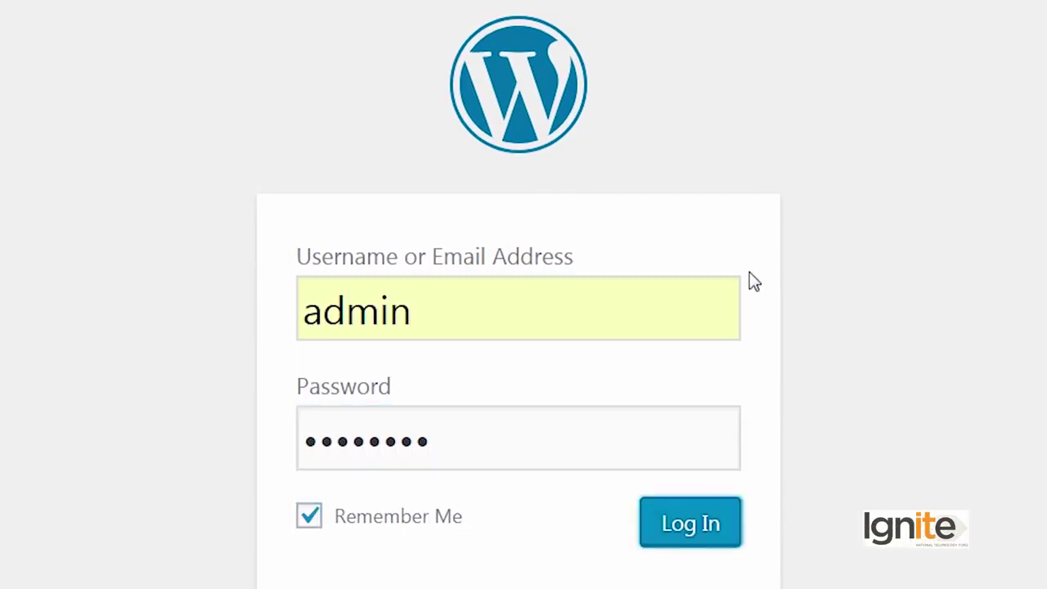
mouse_move(52, 226)
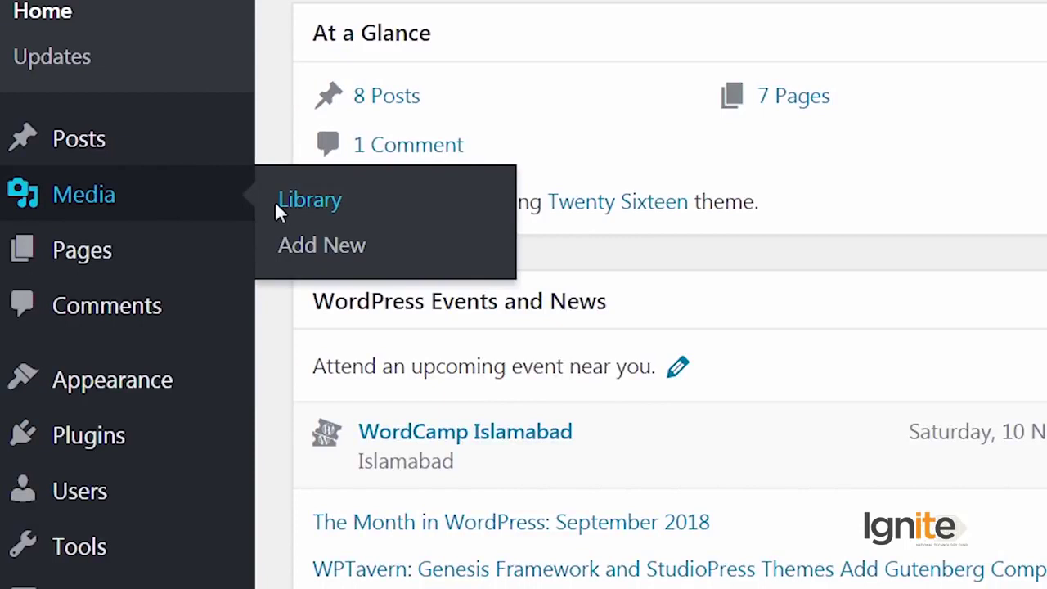
left_click(277, 209)
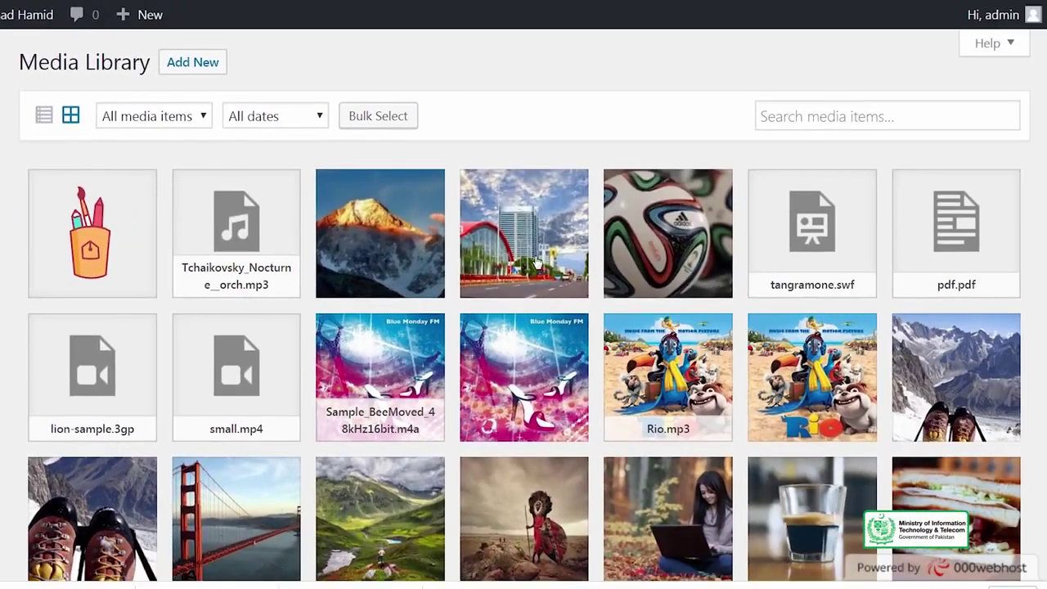
Step: Replace pakistan.jpg's title 'pakistan' with 'Islamabad' and add the caption 'Islamabad blue area'
left_click(537, 261)
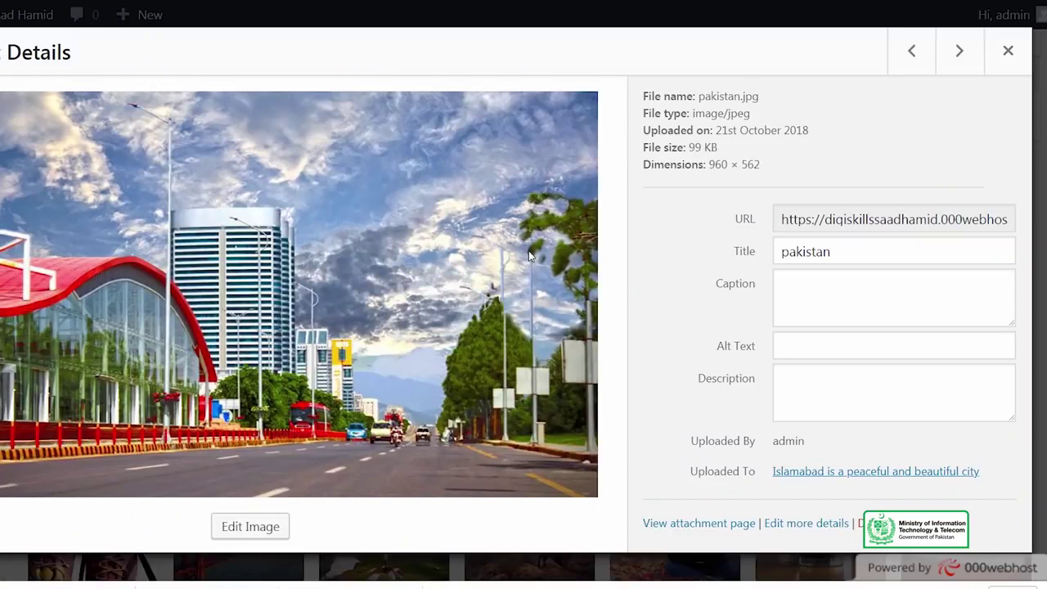
left_click_drag(835, 256, 805, 269)
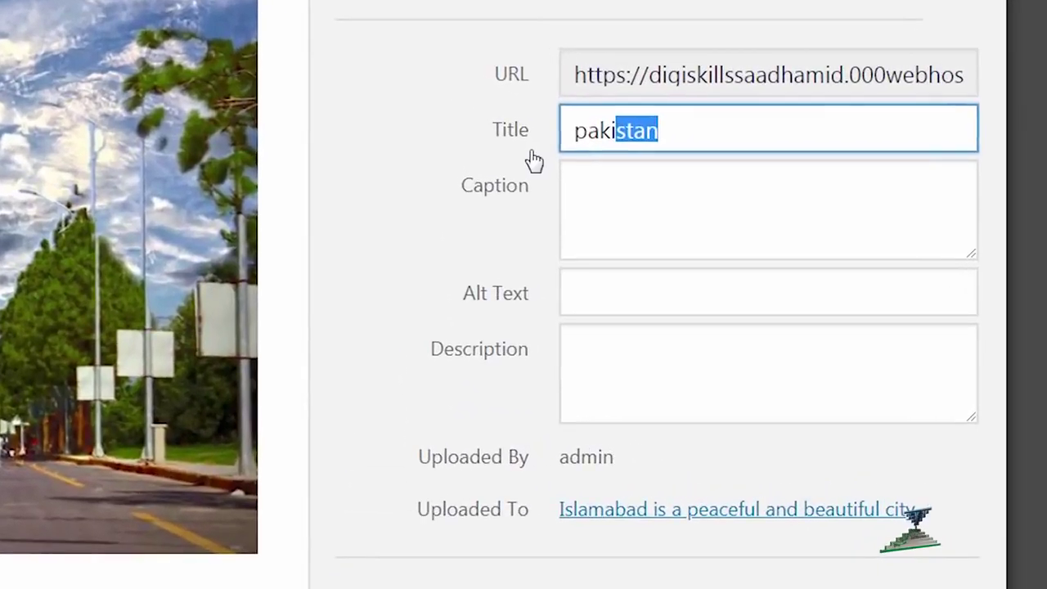
left_click(675, 135)
key("ctrl+a")
type("I")
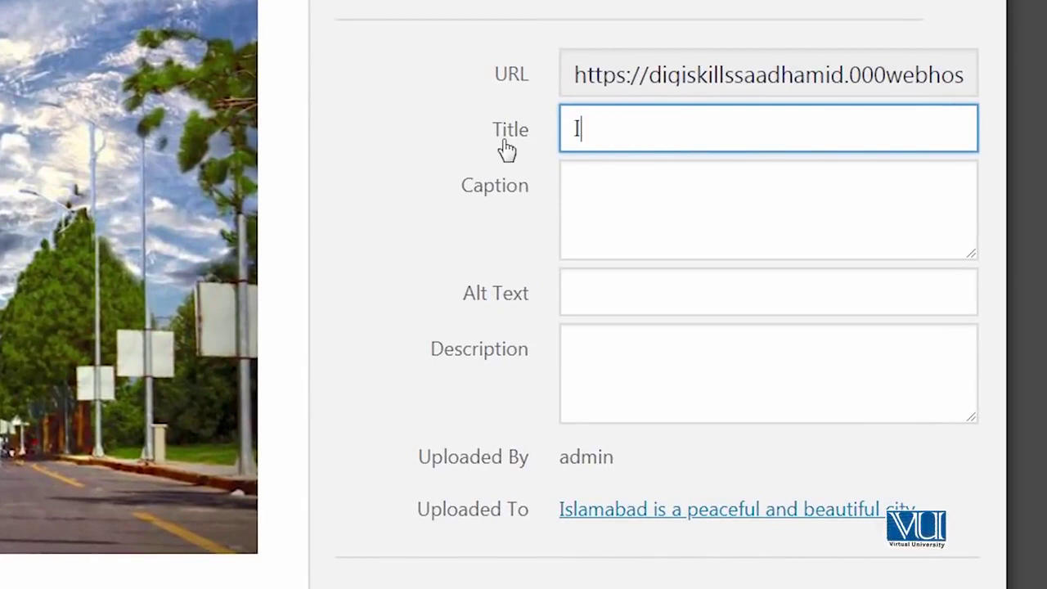
key("Tab")
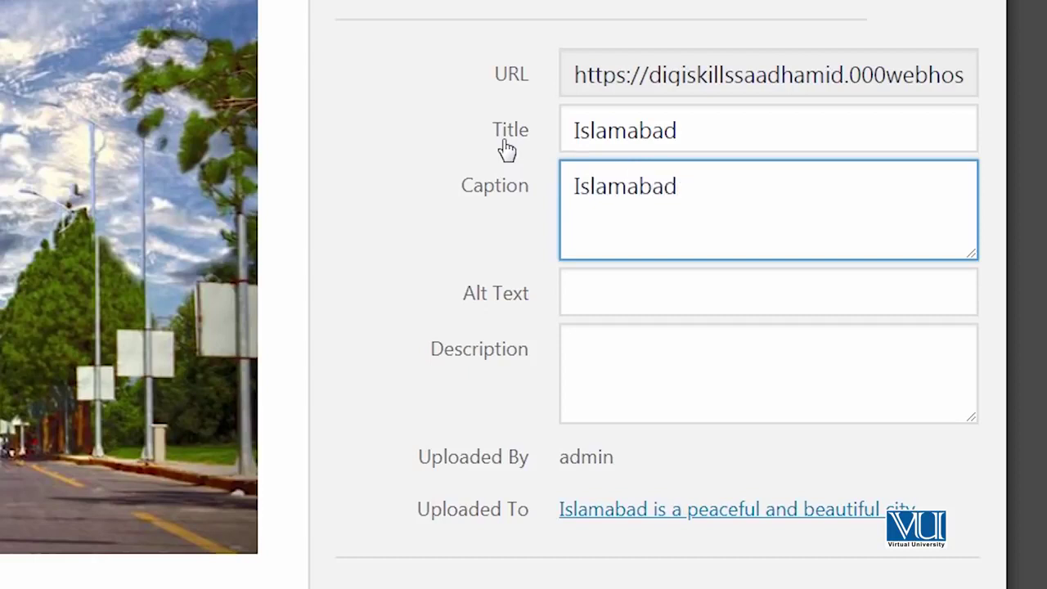
type("Islamabad blue ar")
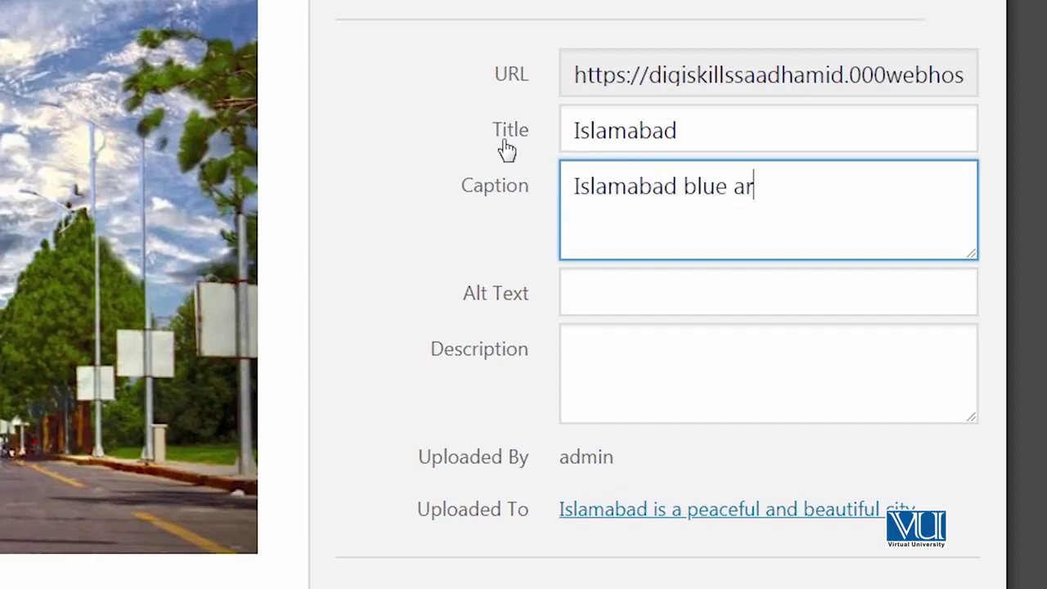
type("ea")
key("Tab")
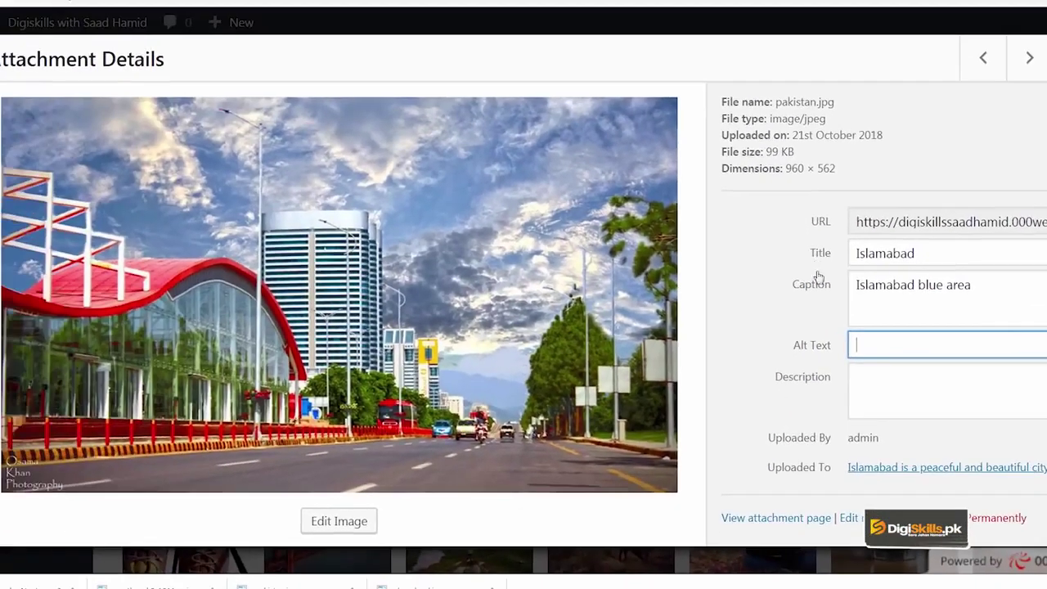
Step: In the image editor, crop pakistan.jpg to the red-roofed building, then rotate it right and flip it vertically
left_click(365, 522)
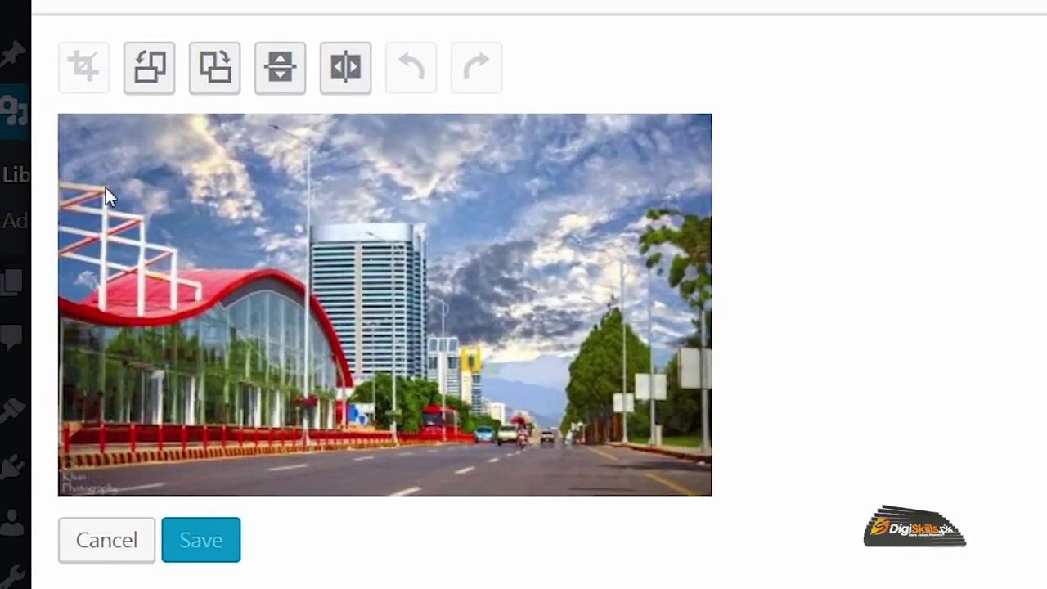
left_click_drag(105, 187, 326, 359)
left_click_drag(379, 391, 427, 413)
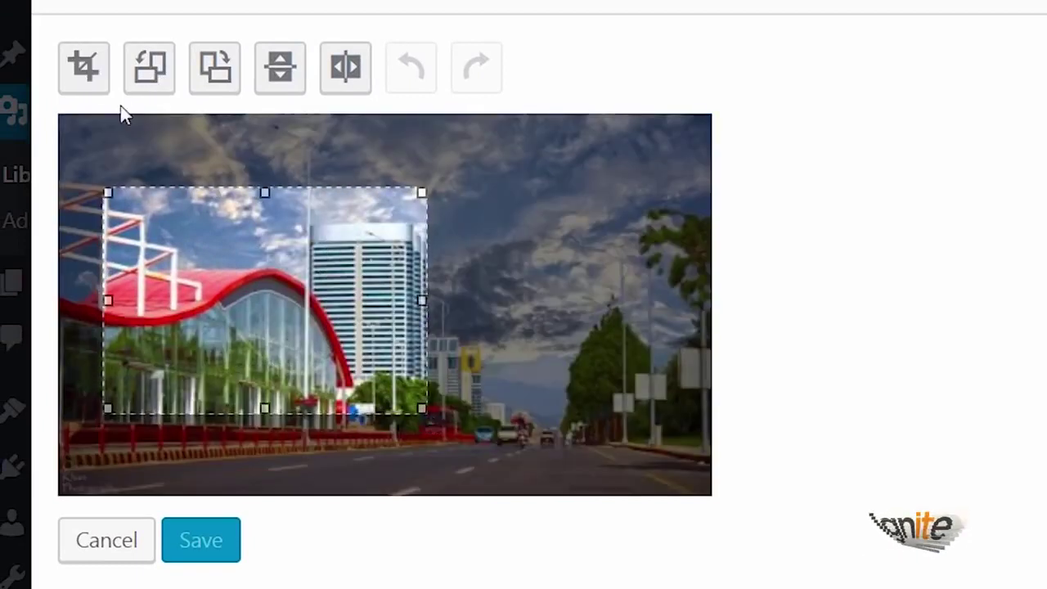
left_click(83, 67)
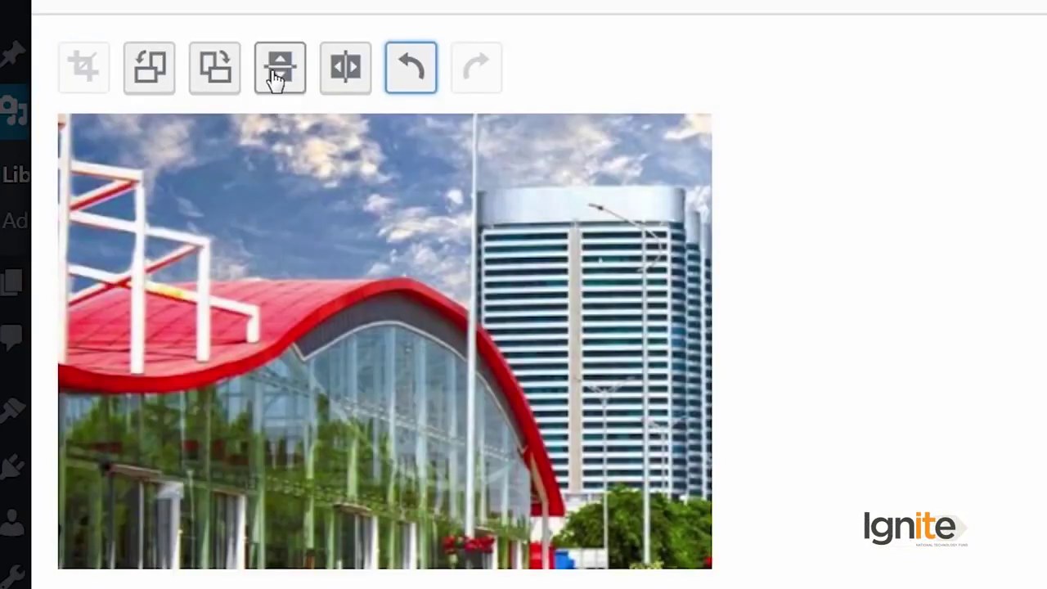
left_click(215, 78)
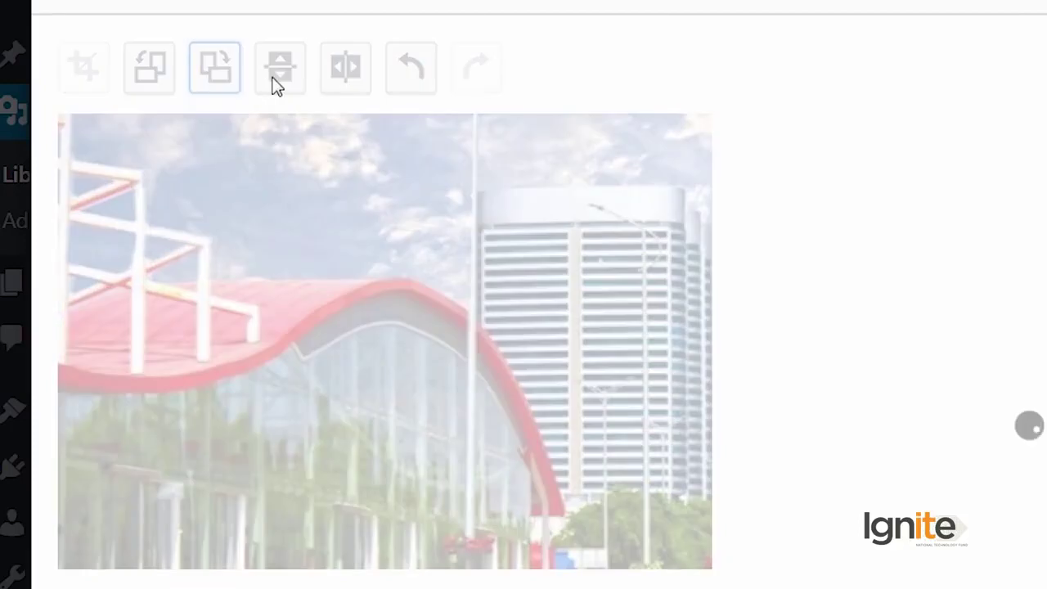
left_click(278, 78)
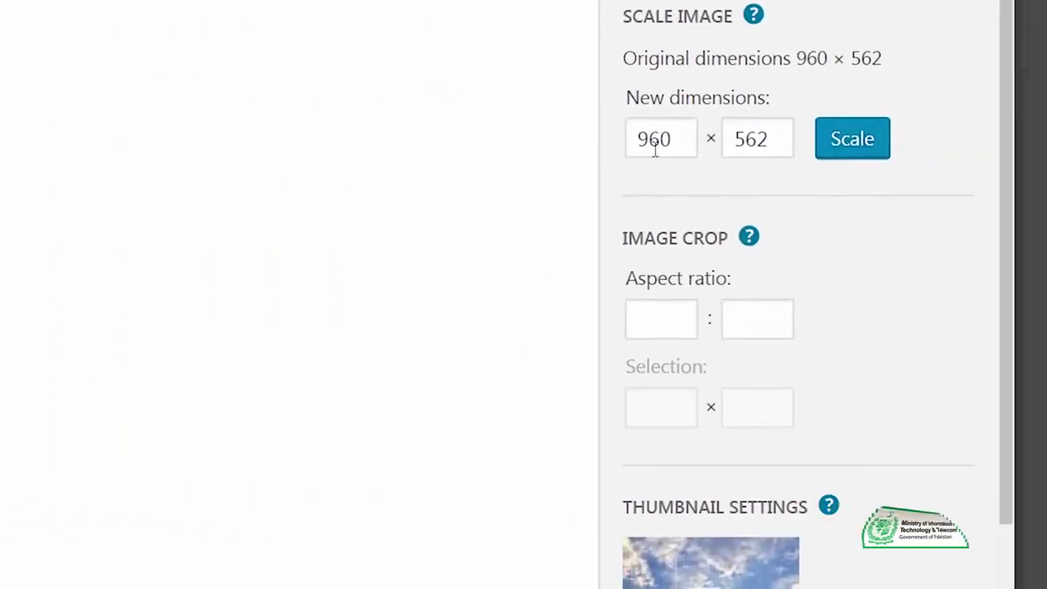
Step: Scale pakistan.jpg from width 960 to 500 (500 × 293), discard the unsaved edits, and return to the library
left_click(653, 135)
double_click(653, 129)
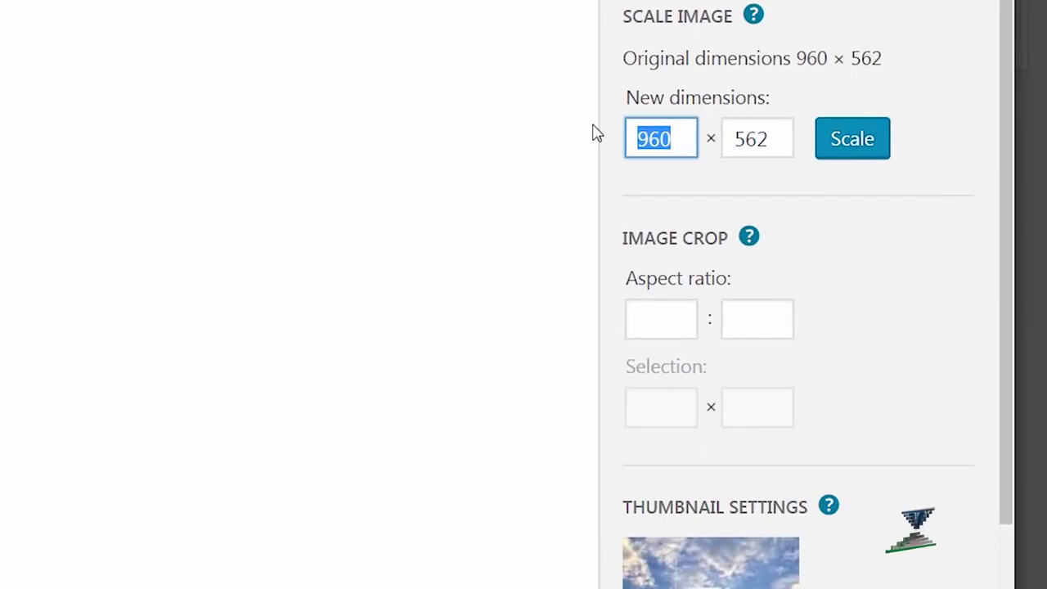
type("500")
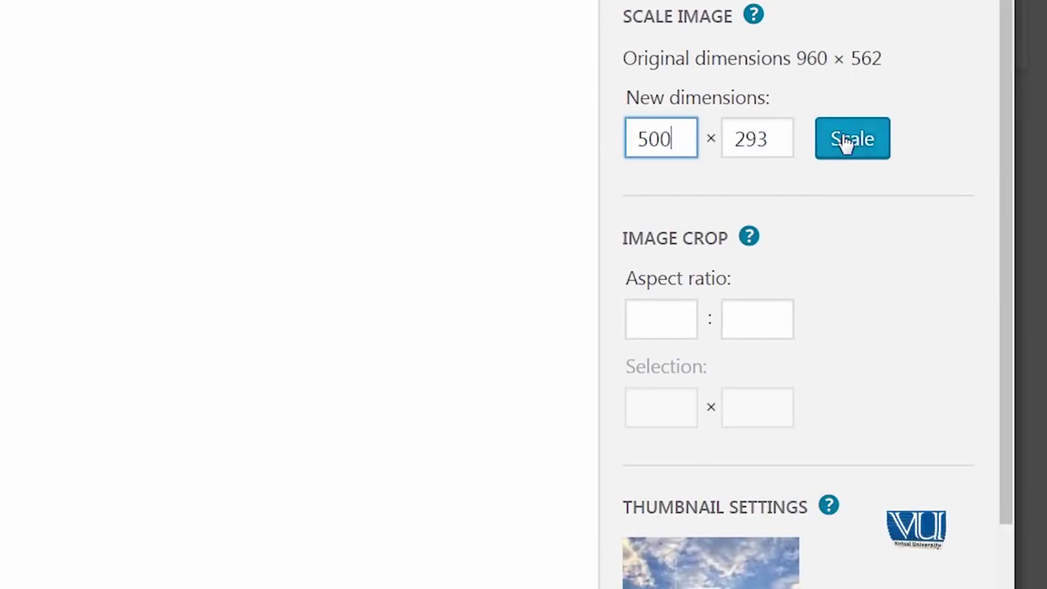
left_click(842, 141)
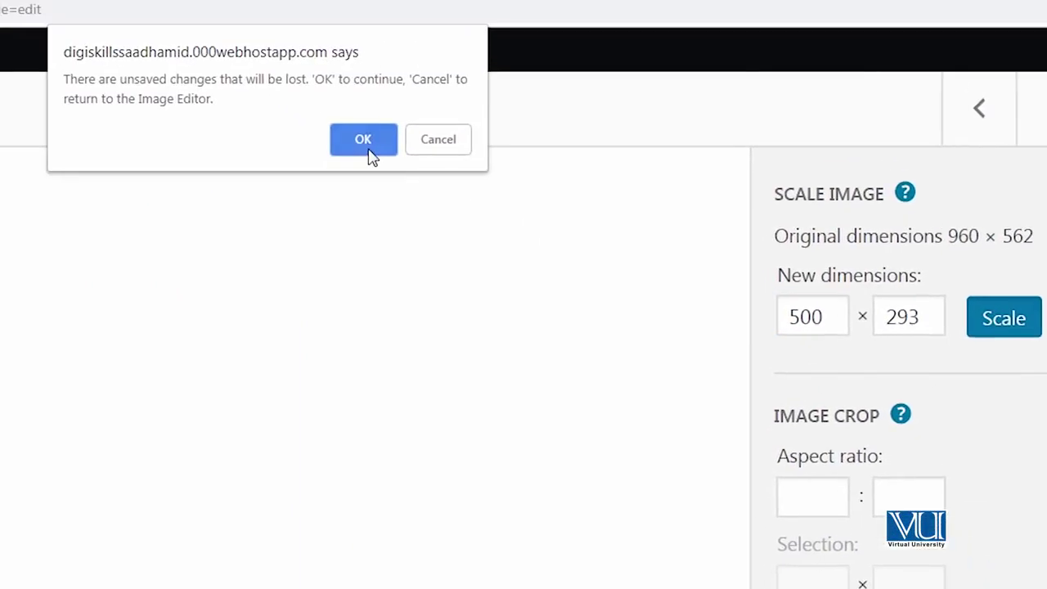
left_click(208, 0)
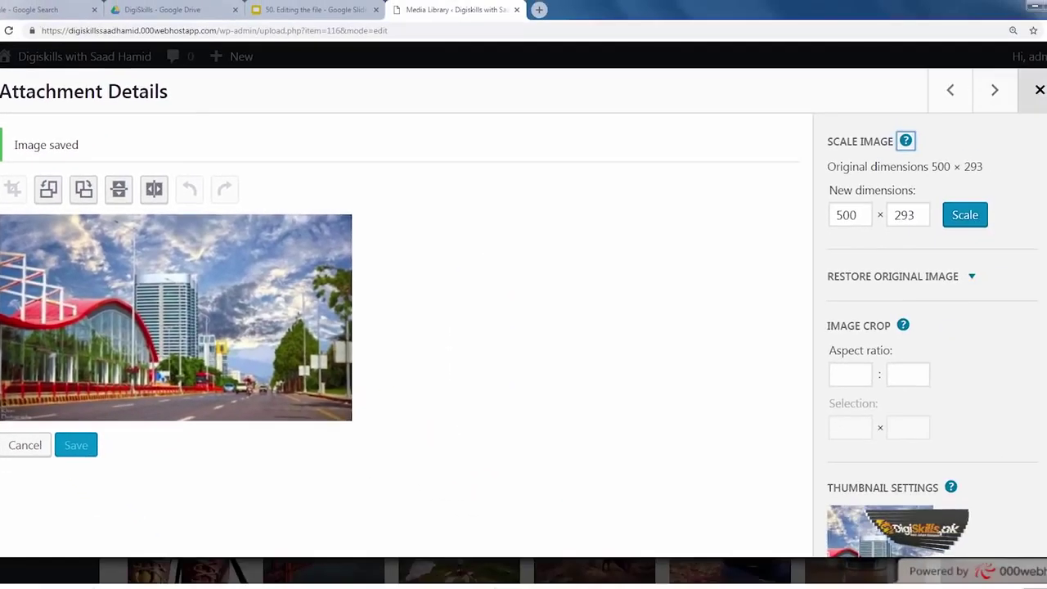
key("Escape")
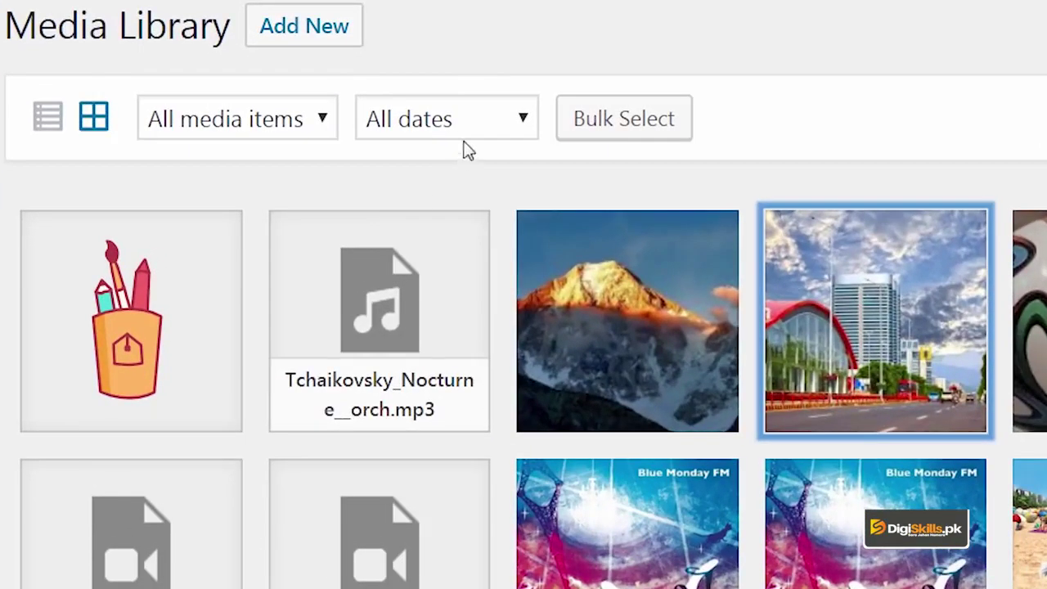
left_click(473, 137)
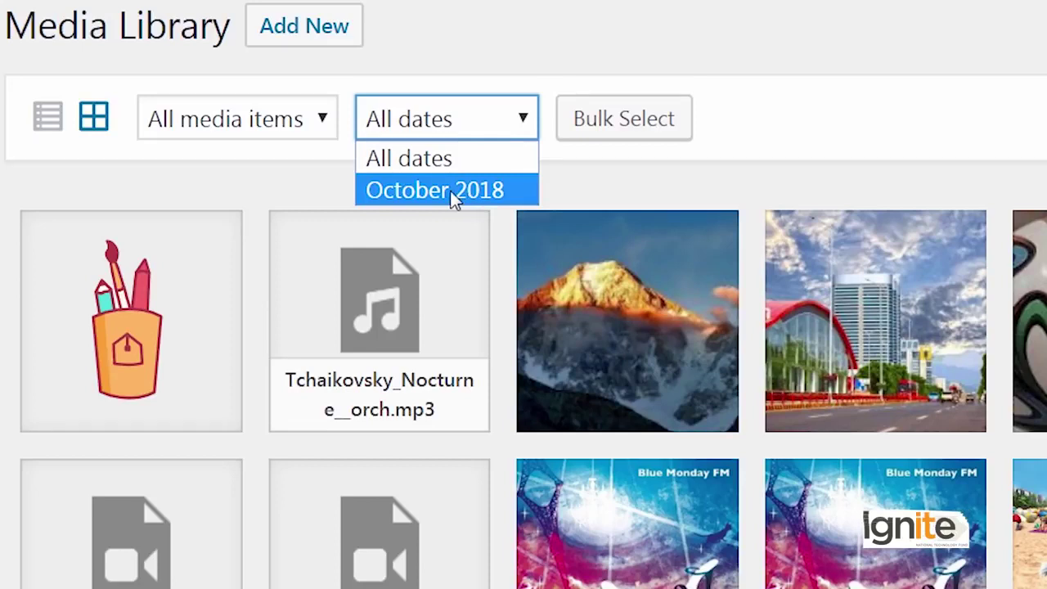
left_click(684, 161)
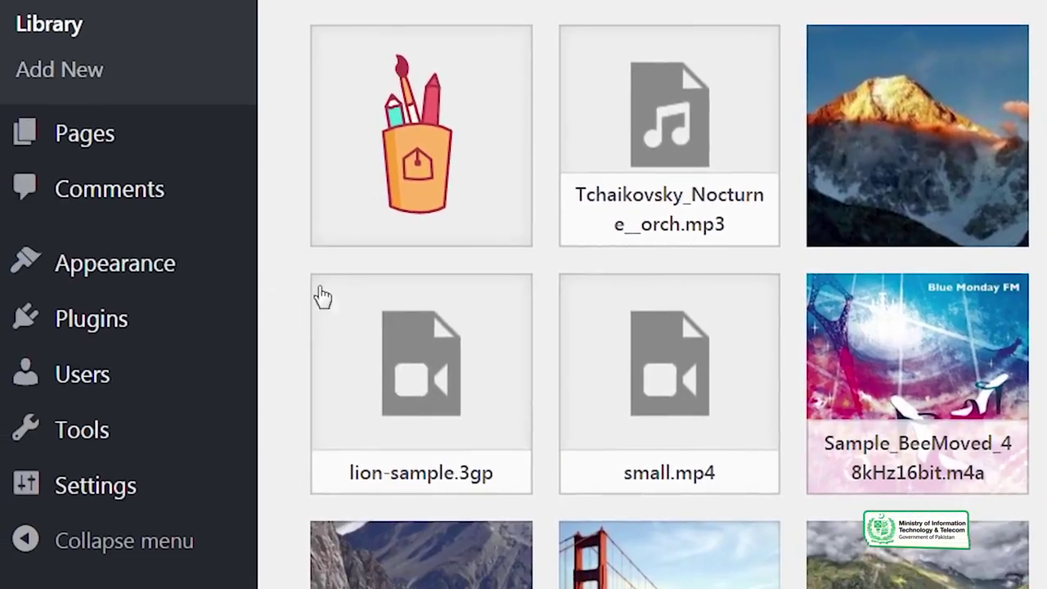
Step: Go to Plugins > Add New and search for 'enhanced media library'
mouse_move(236, 318)
right_click(332, 341)
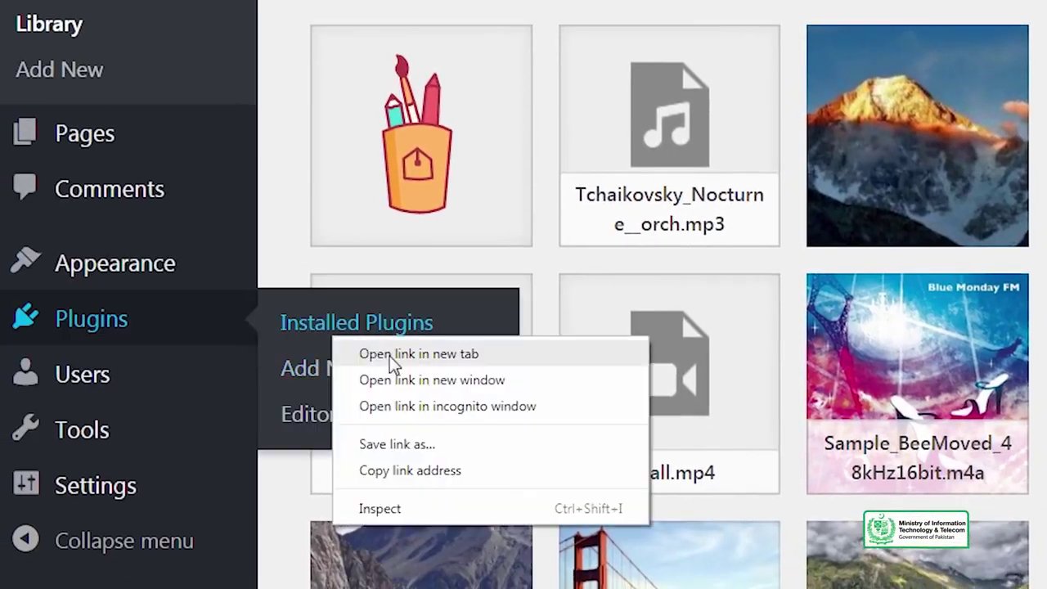
key("Escape")
right_click(278, 367)
key("Escape")
left_click(324, 368)
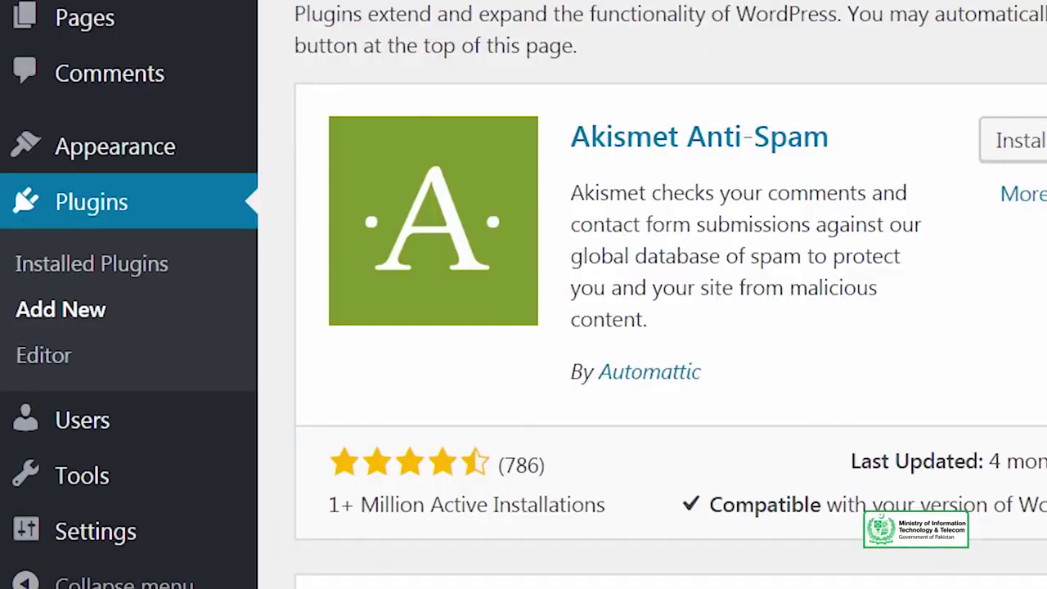
type("enhanced me")
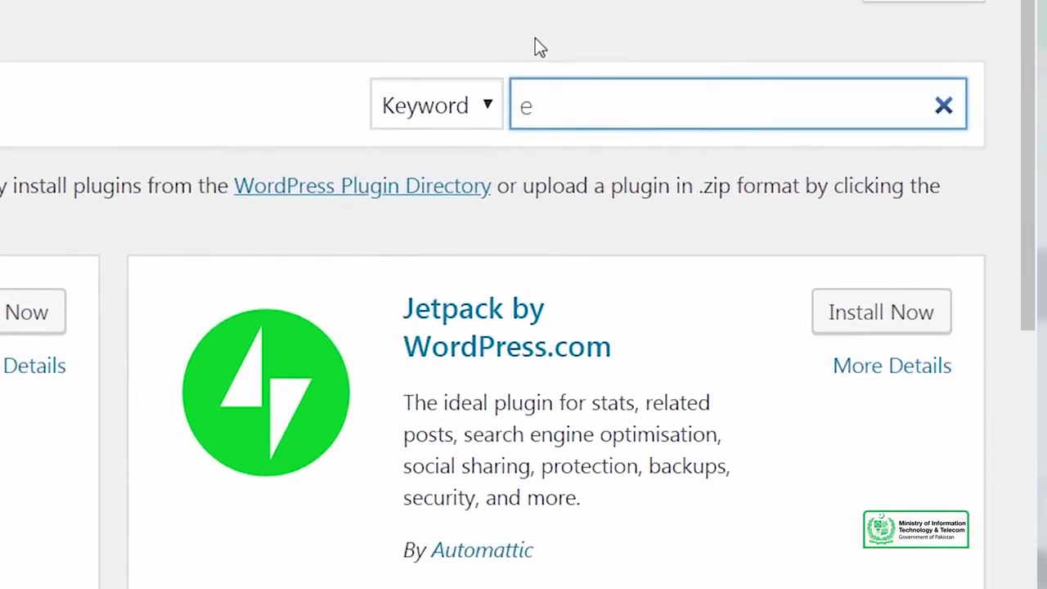
type("dia library")
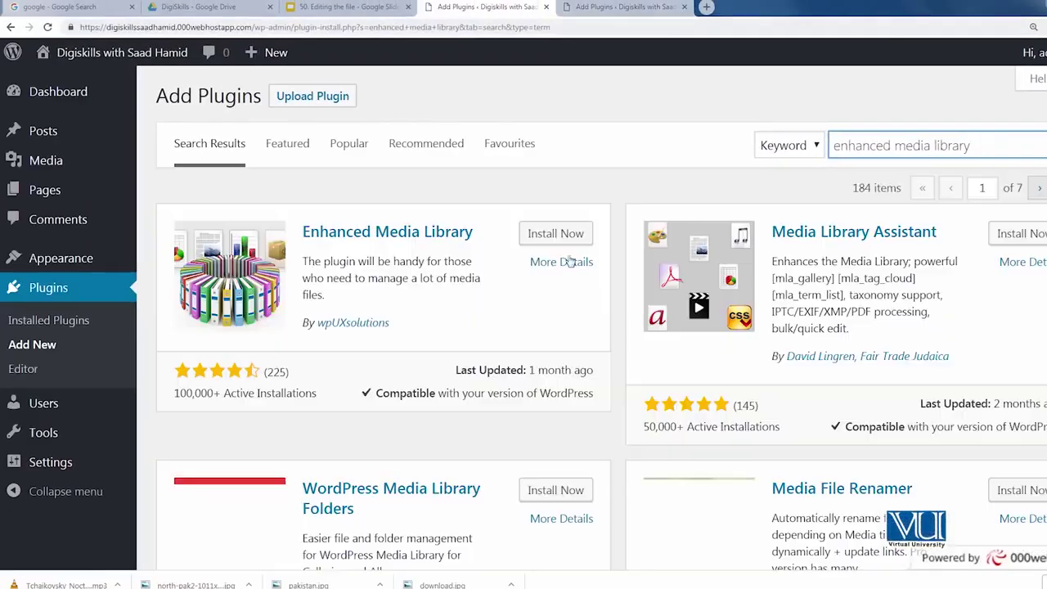
Step: Install and activate Enhanced Media Library, and start installing Media Library Assistant
left_click(549, 233)
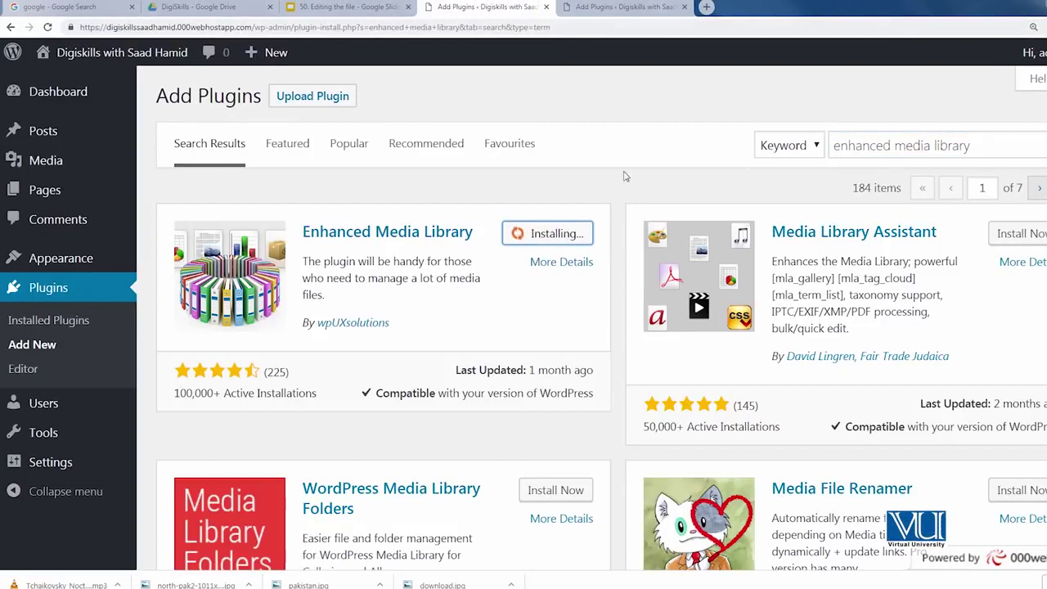
left_click(559, 233)
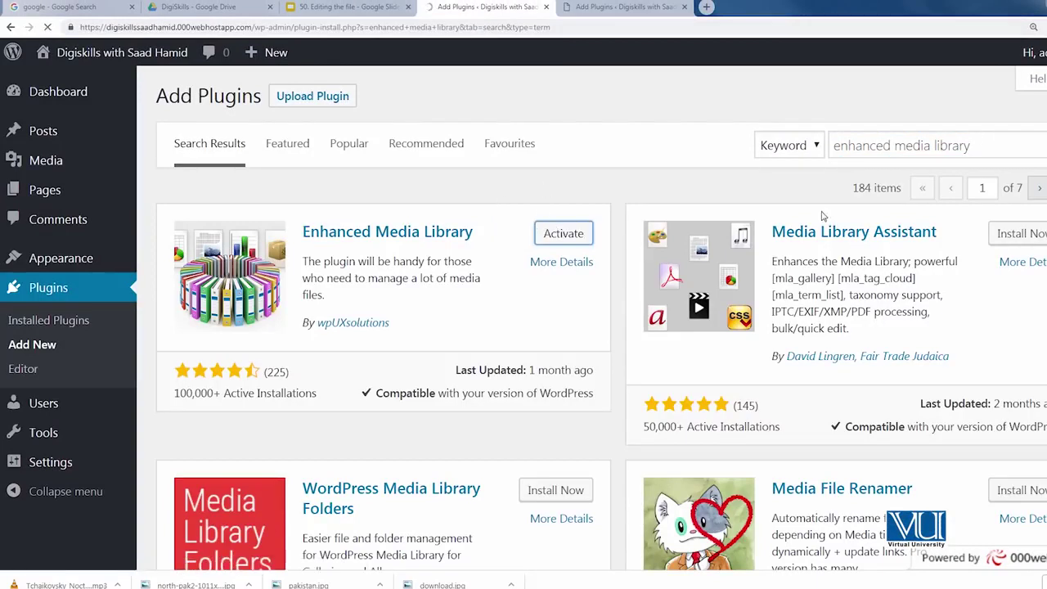
left_click(1014, 233)
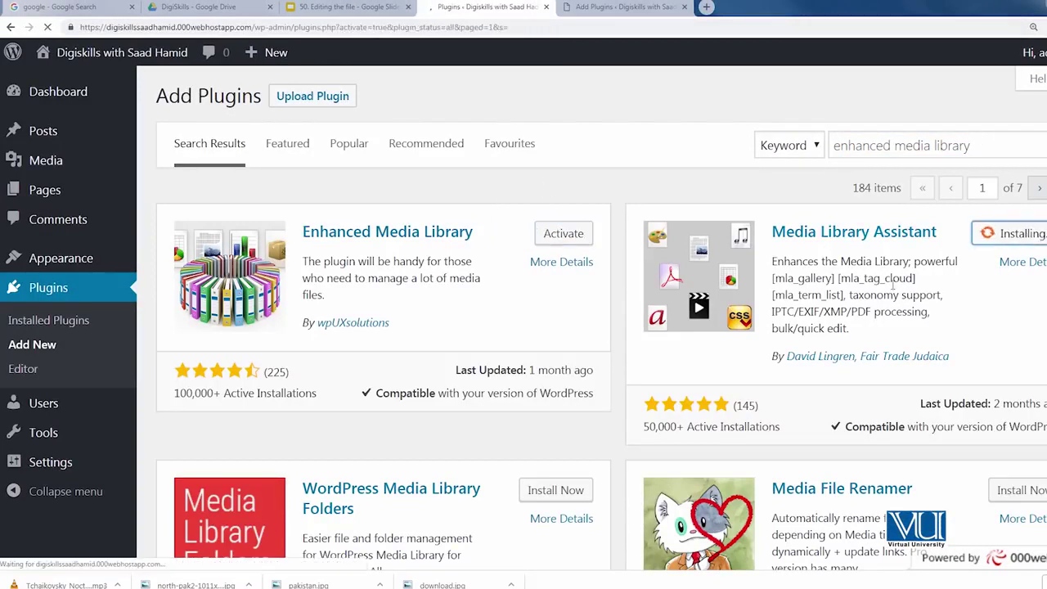
scroll(421, 376, "down", 6)
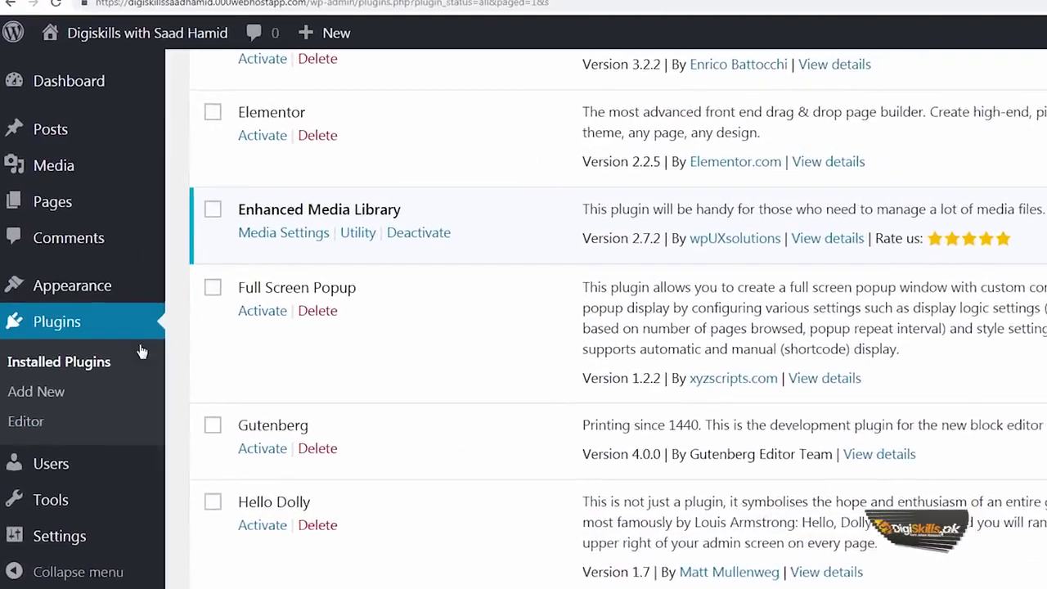
Step: Open the mountain photo's attachment details and reveal its extra detail fields
mouse_move(136, 173)
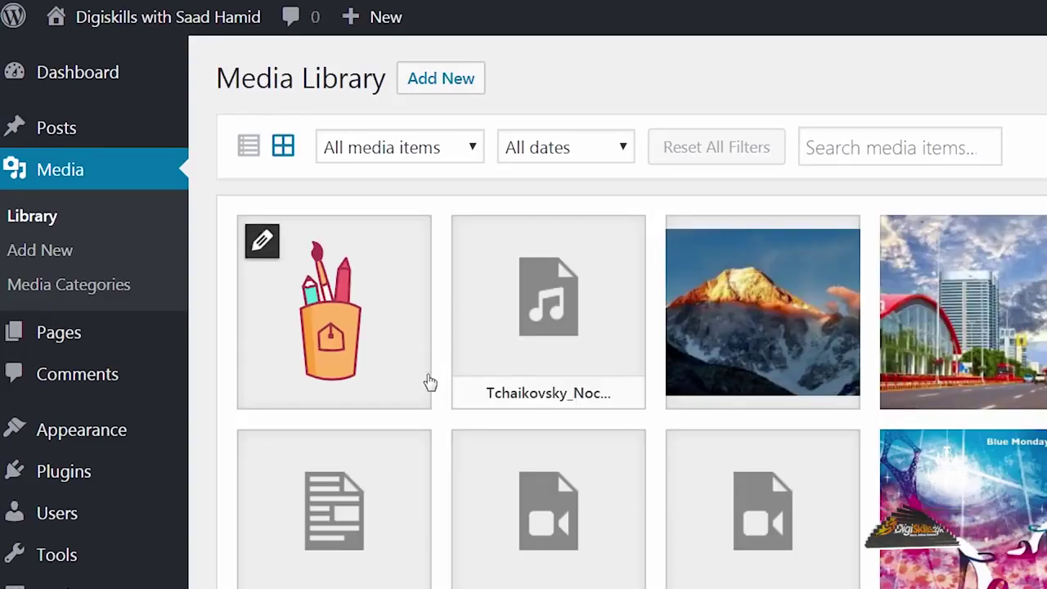
scroll(427, 382, "down", 5)
scroll(427, 382, "up", 5)
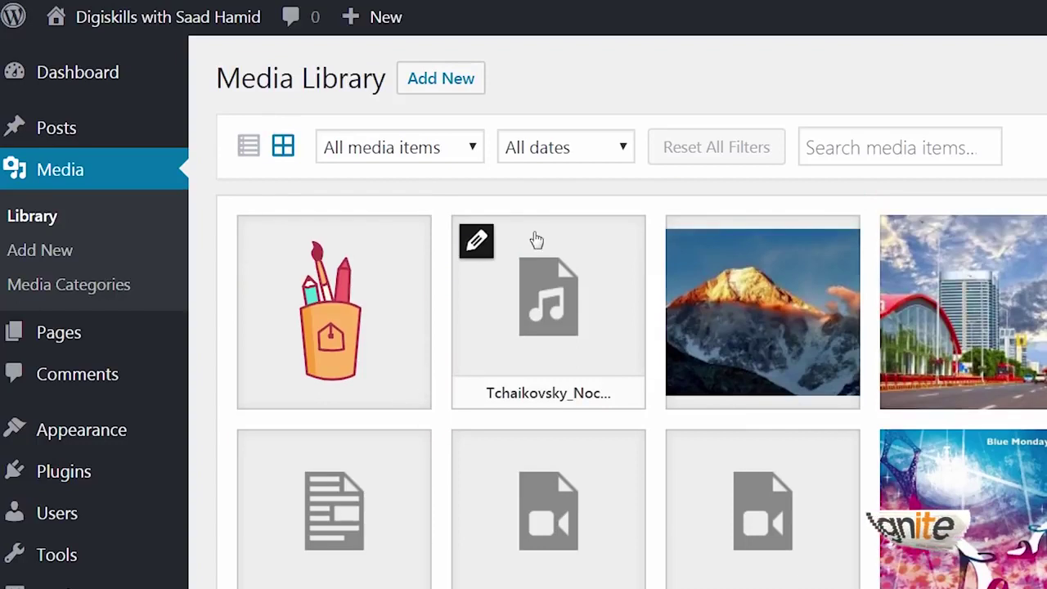
left_click(724, 300)
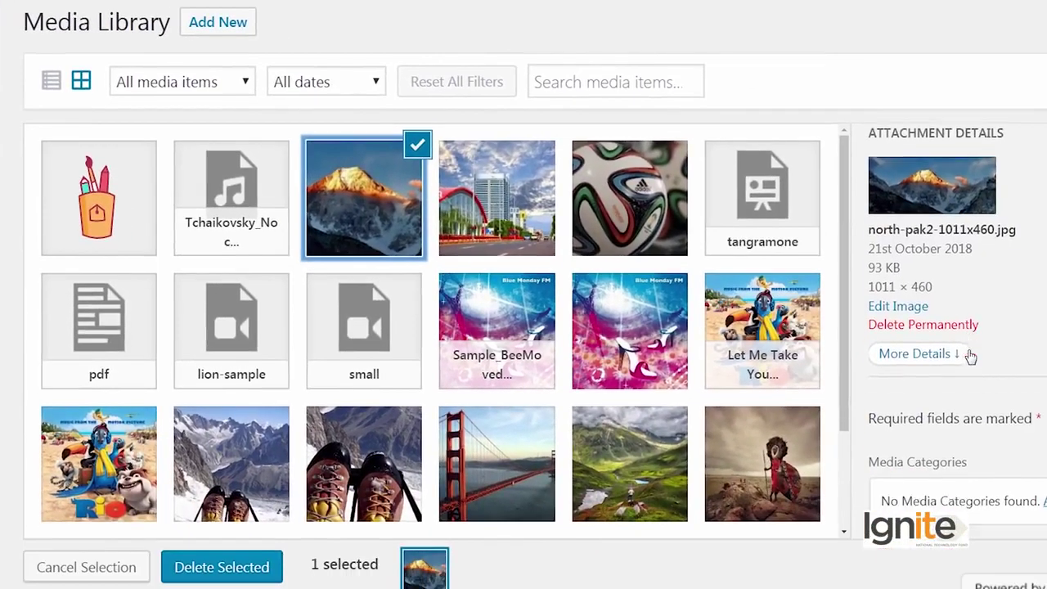
scroll(971, 357, "down", 1)
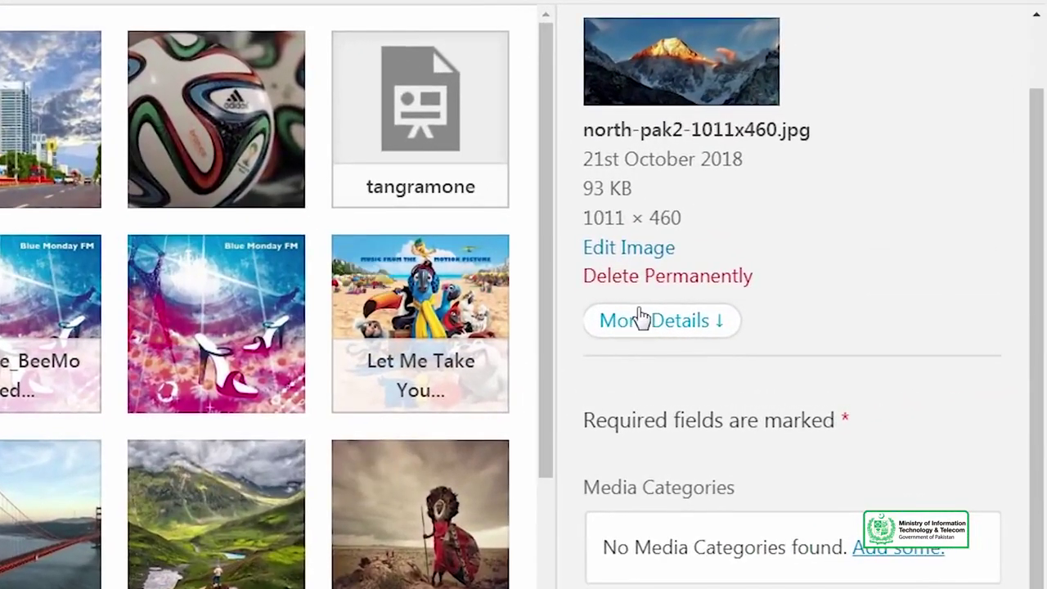
left_click(642, 319)
scroll(680, 466, "down", 5)
scroll(679, 466, "up", 6)
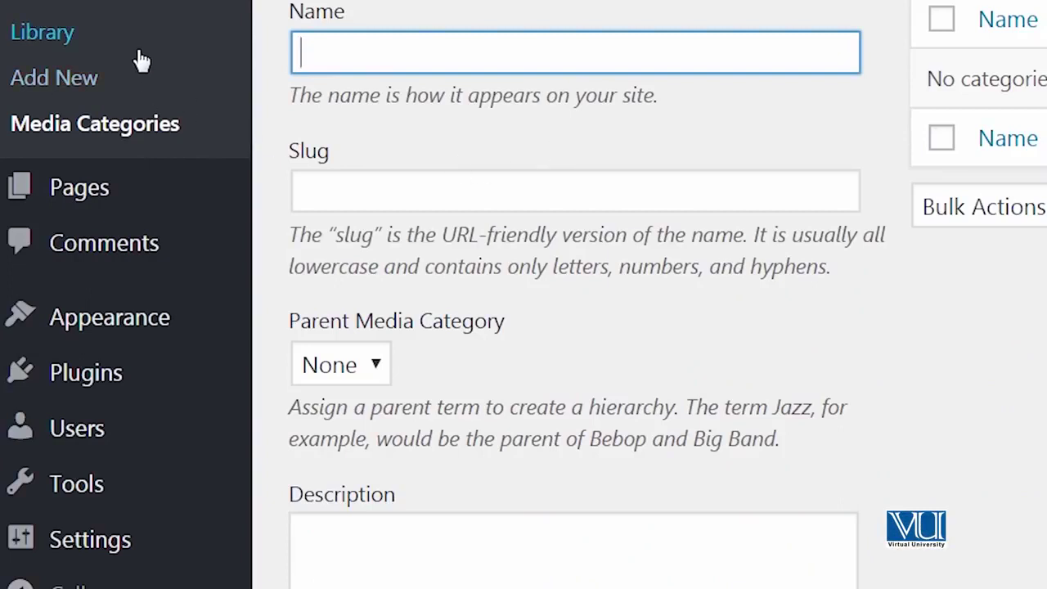
Step: Activate Media Library Assistant from the Installed Plugins list
mouse_move(144, 374)
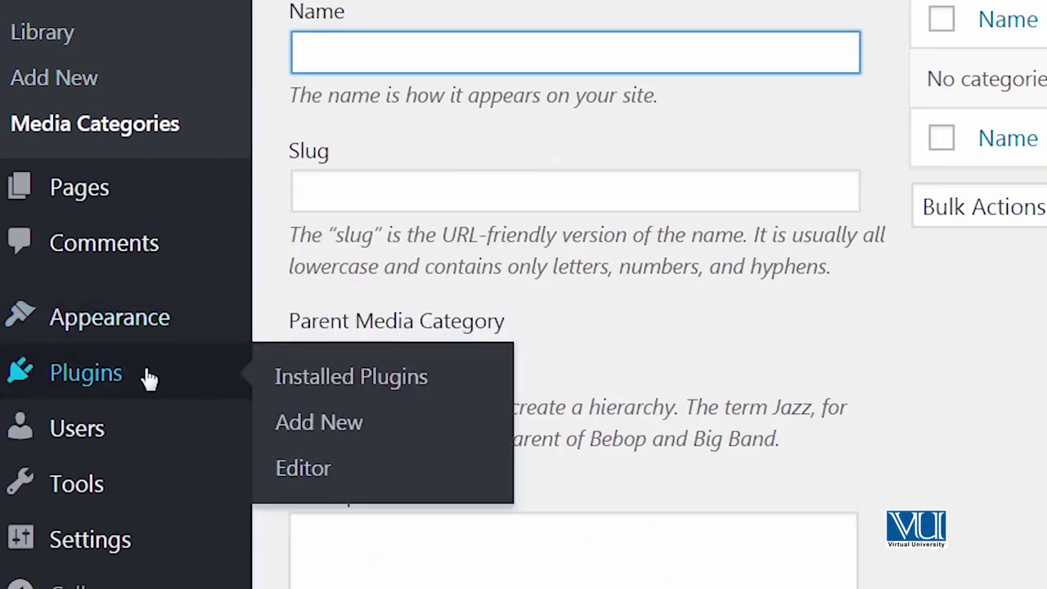
left_click(295, 385)
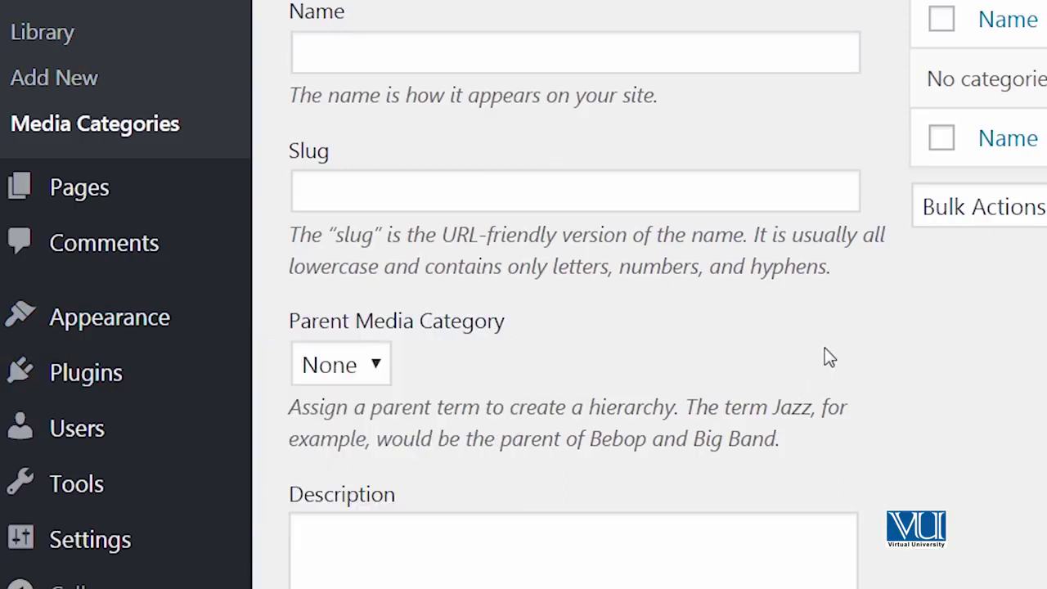
scroll(824, 347, "down", 10)
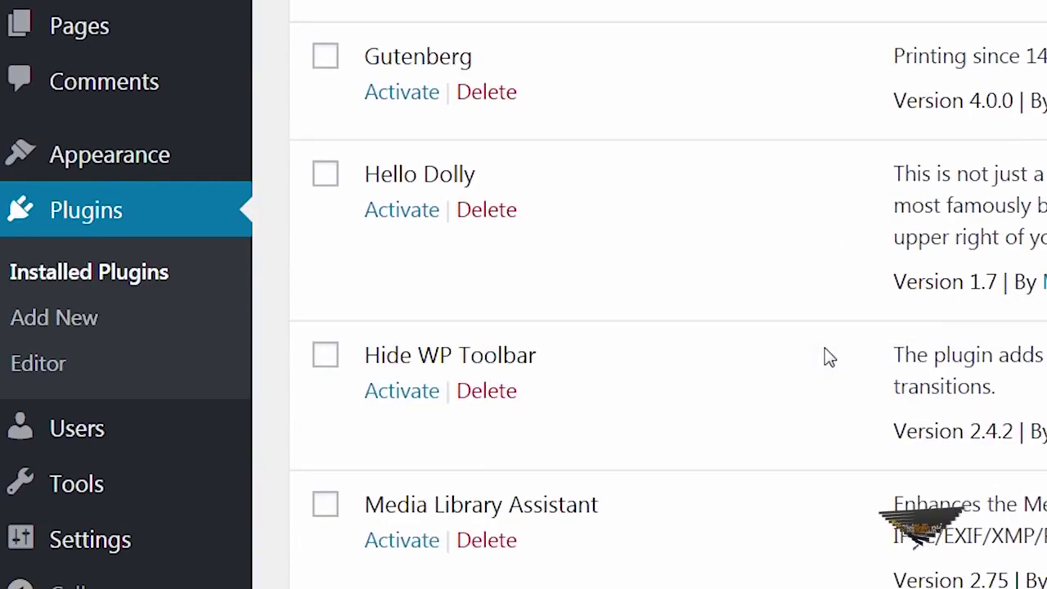
scroll(824, 348, "down", 5)
scroll(509, 498, "up", 3)
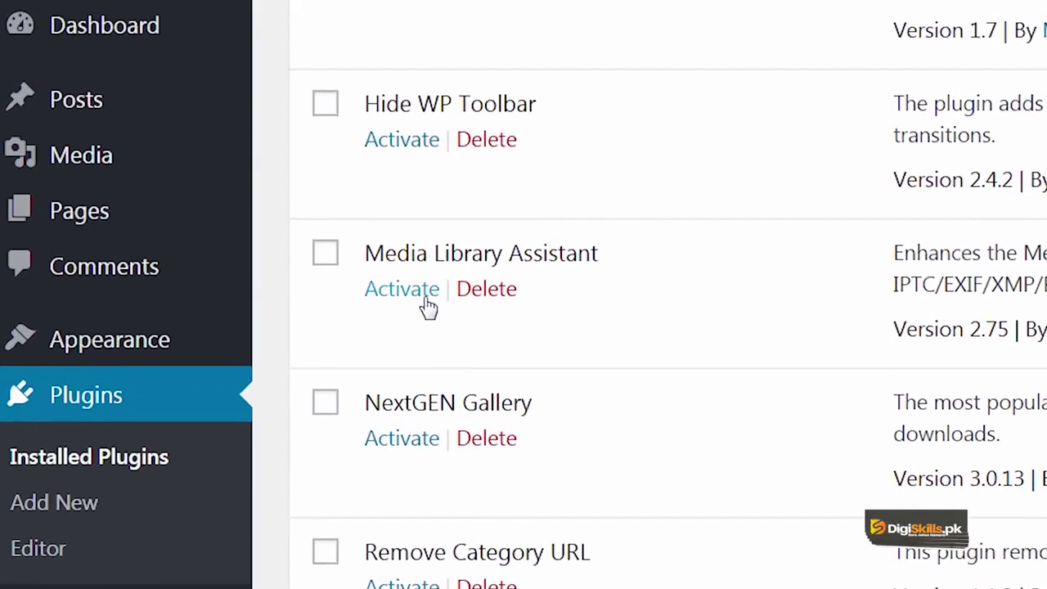
left_click(425, 291)
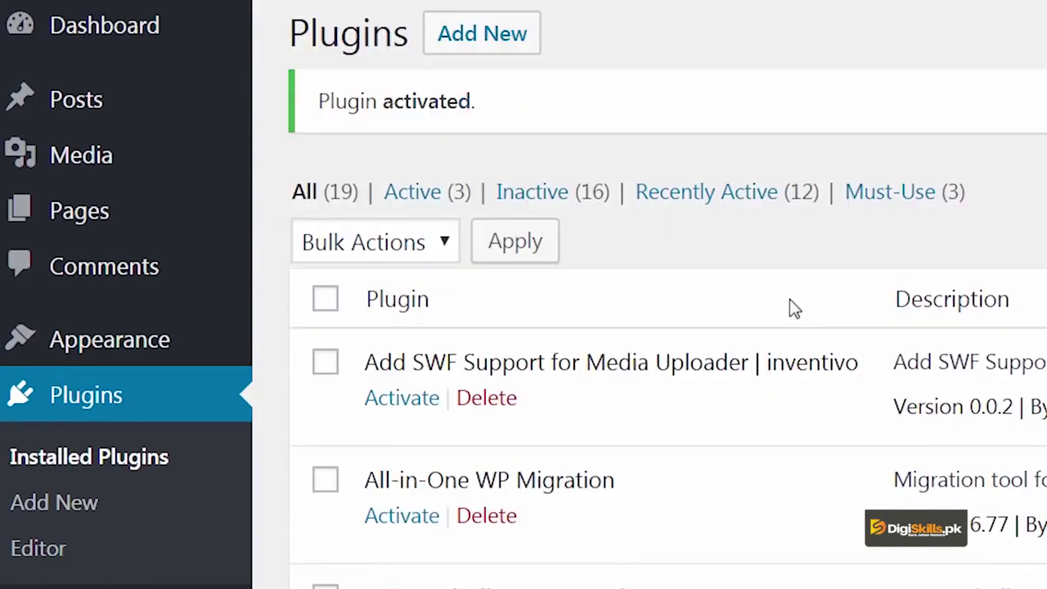
mouse_move(152, 167)
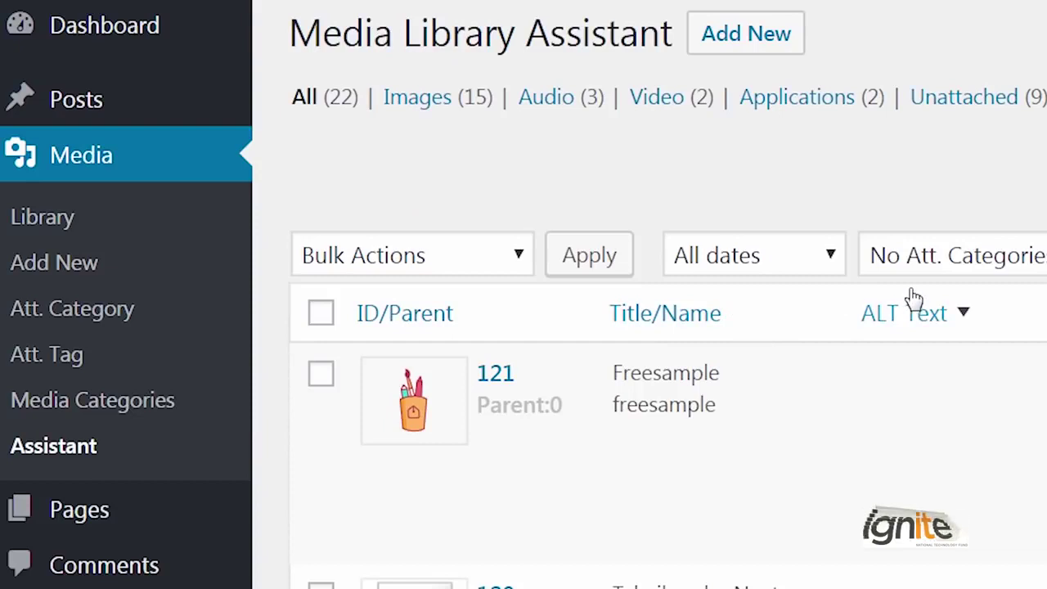
Step: Reveal the row actions for an item in the Media Library Assistant list
mouse_move(906, 423)
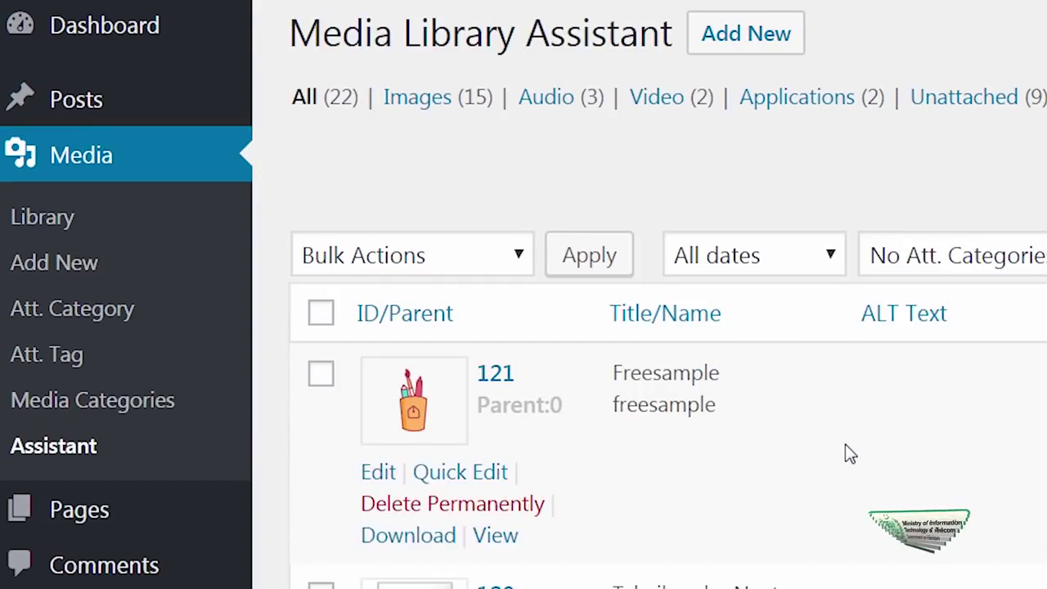